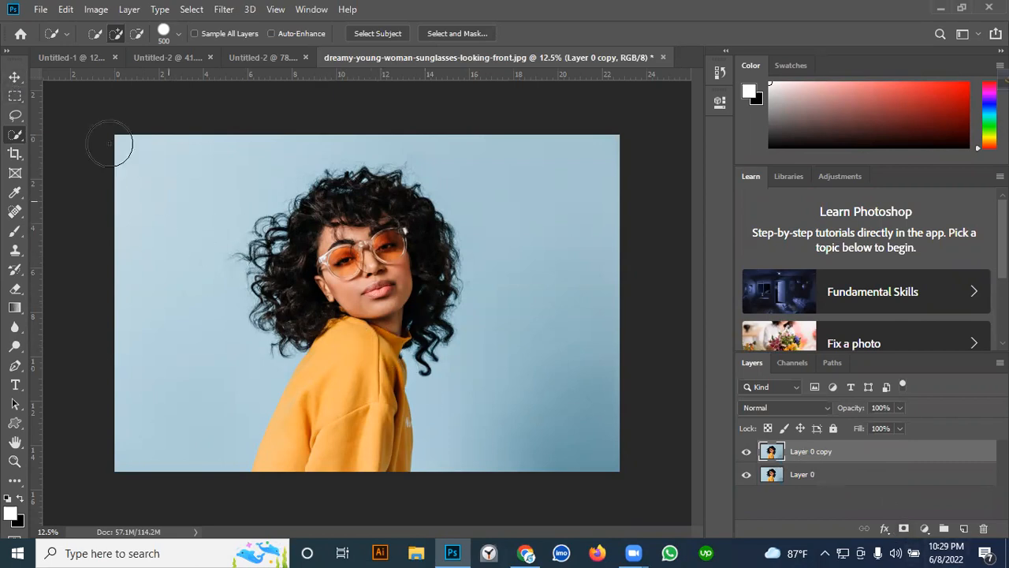
# - Select the woman, including her hair and yellow sweater, on Layer 0 copy with the Quick Selection tool
pyautogui.click(15, 77)
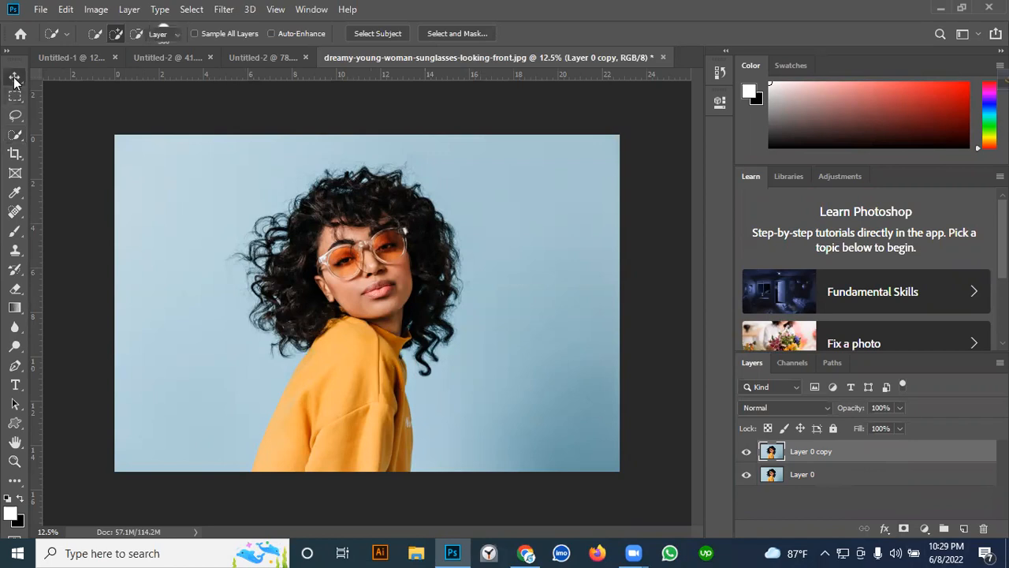
pyautogui.click(15, 134)
pyautogui.rightClick(14, 135)
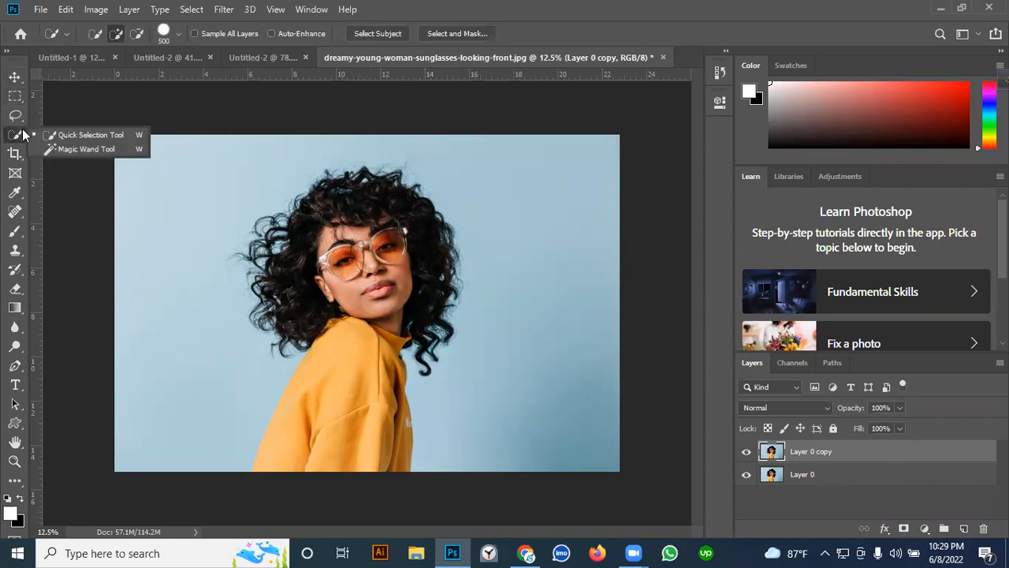
pyautogui.click(71, 135)
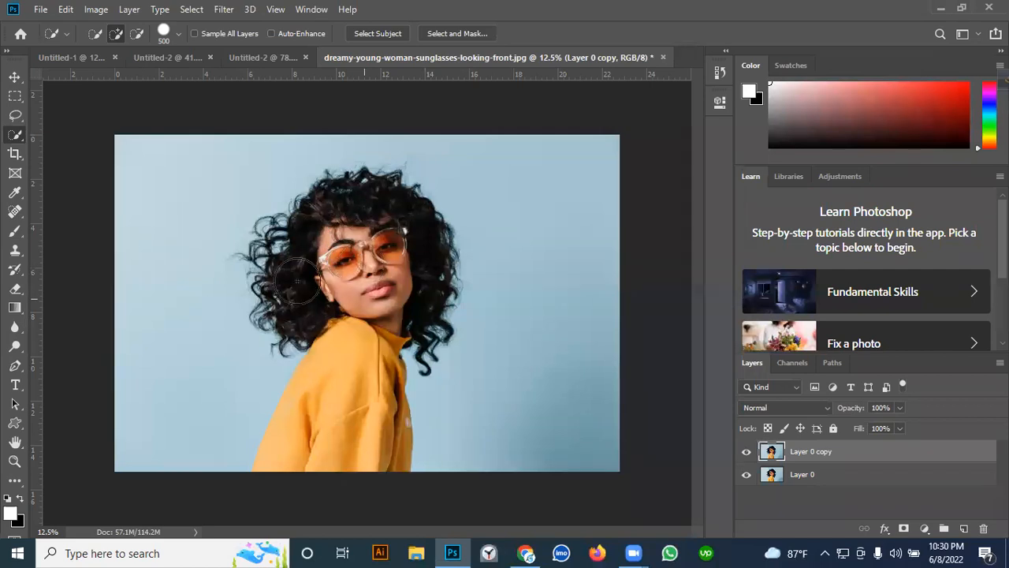
pyautogui.moveTo(348, 238)
pyautogui.mouseDown()
pyautogui.moveTo(353, 230)
pyautogui.moveTo(360, 300)
pyautogui.mouseUp()
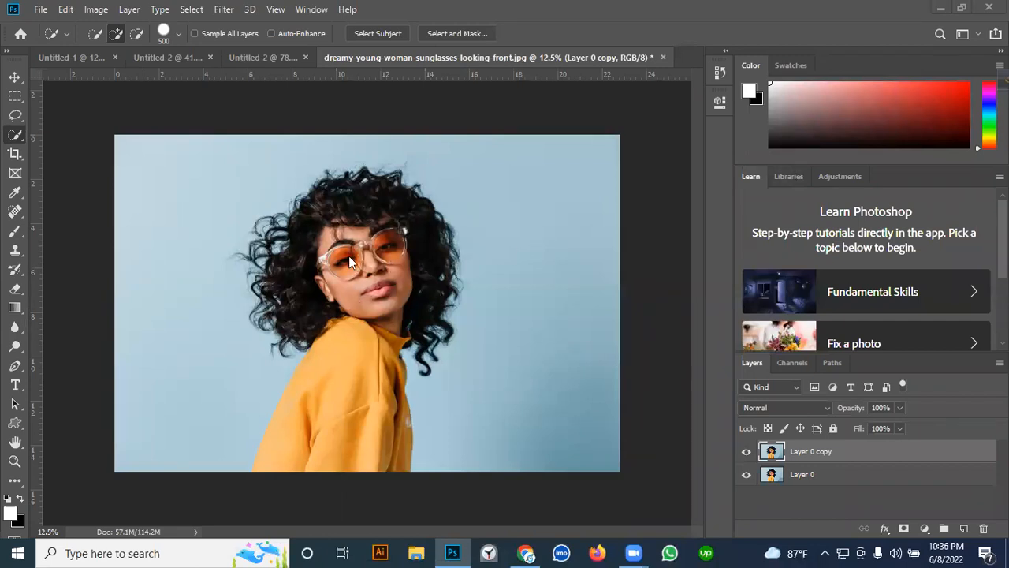
pyautogui.moveTo(353, 267)
pyautogui.mouseDown()
pyautogui.moveTo(343, 233)
pyautogui.moveTo(331, 225)
pyautogui.moveTo(360, 224)
pyautogui.mouseUp()
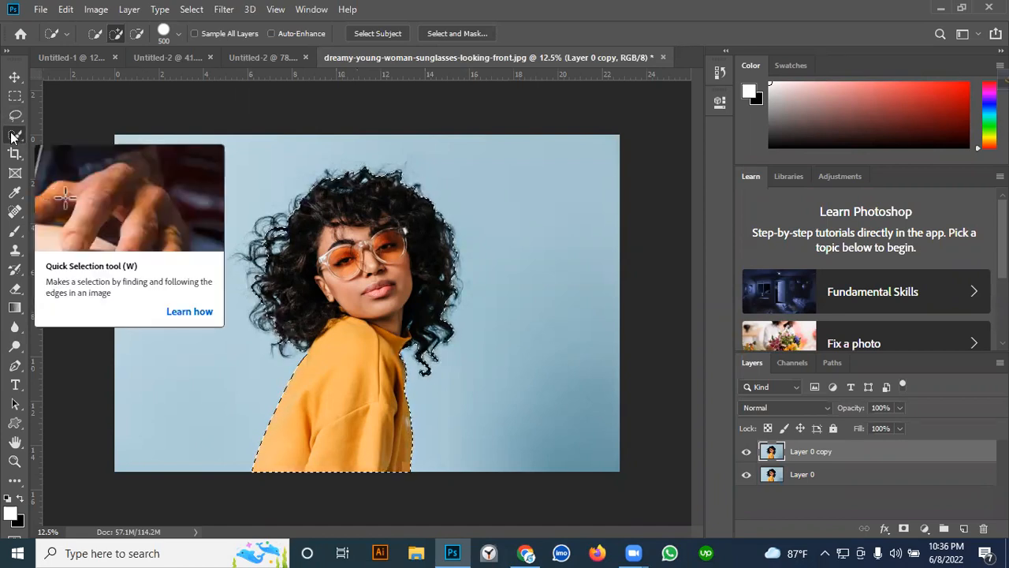
# - Open the selection in Select and Mask with High Quality Preview enabled and the Overlay view
pyautogui.click(462, 37)
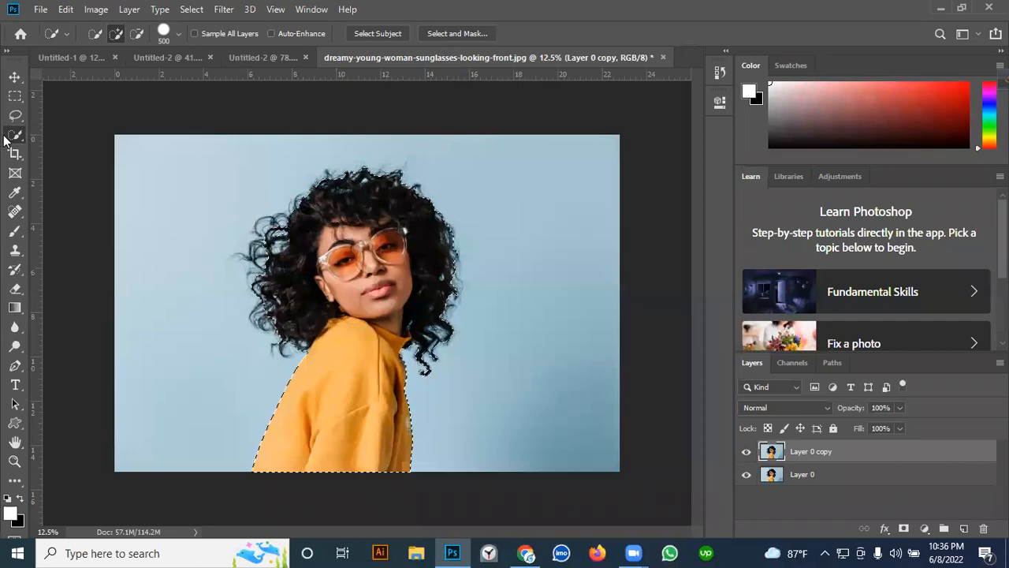
pyautogui.click(447, 36)
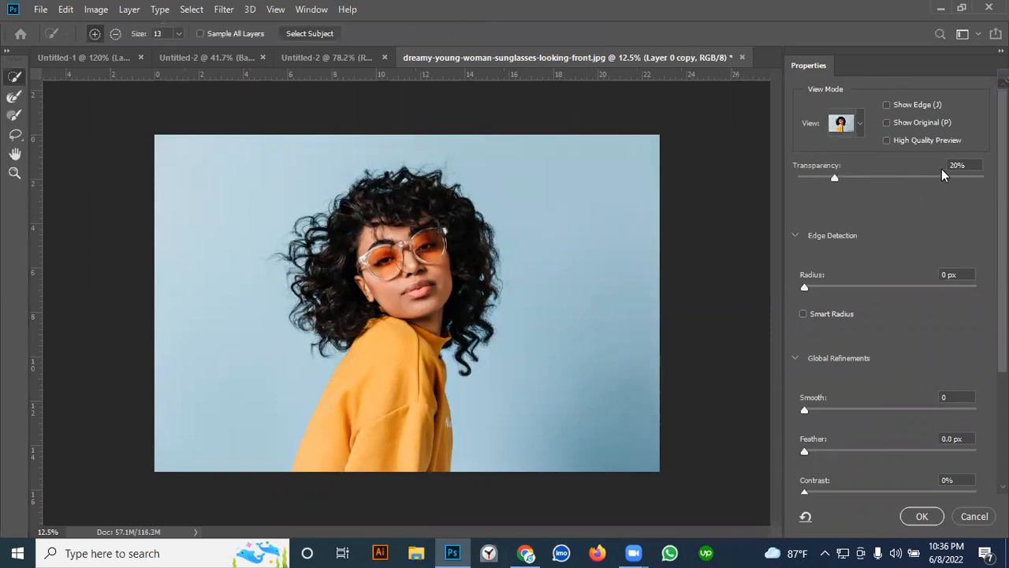
pyautogui.click(885, 140)
pyautogui.click(857, 128)
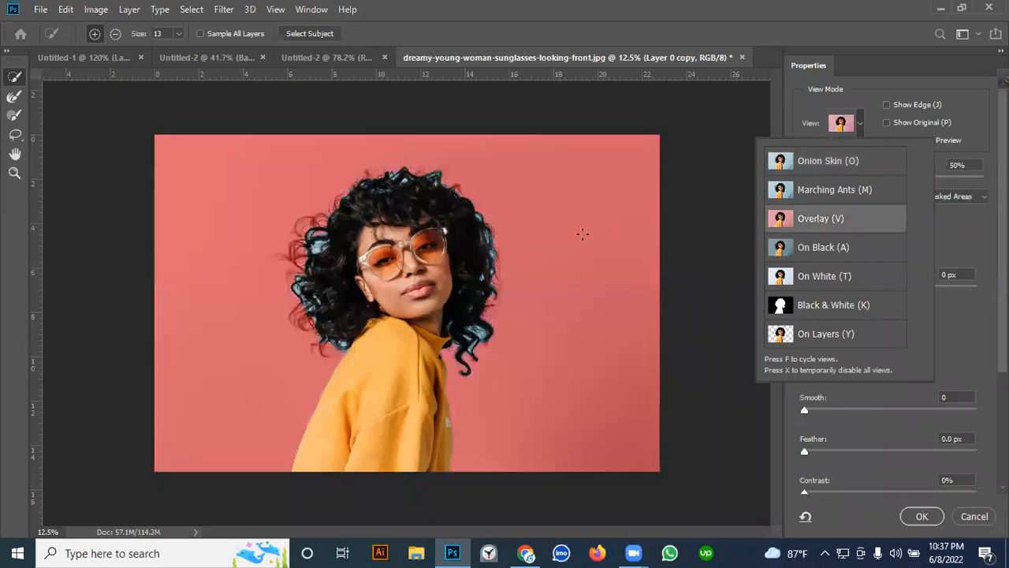
pyautogui.click(951, 235)
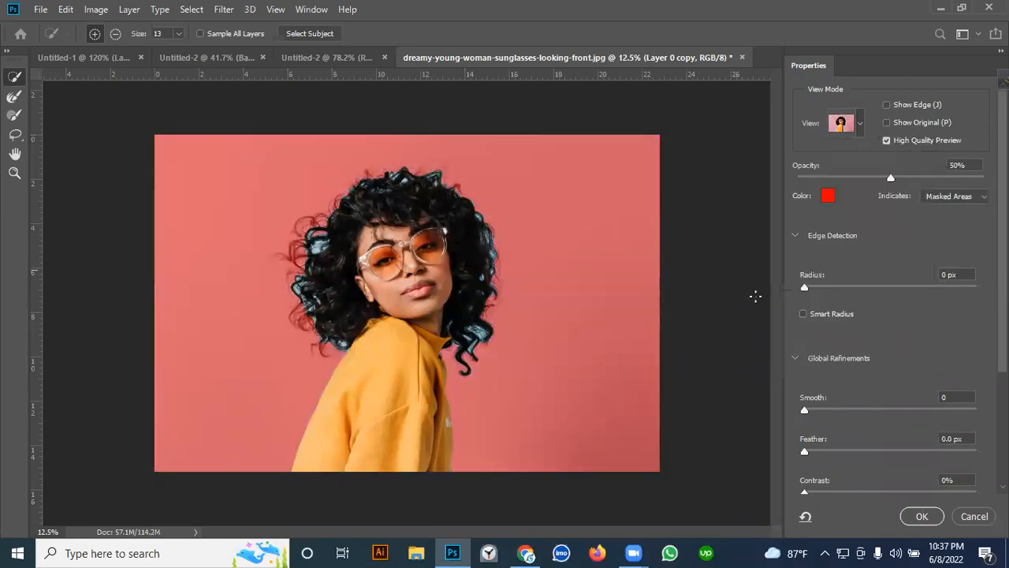
# - Enable Smart Radius and set the edge detection radius to 250 px
pyautogui.click(803, 313)
pyautogui.click(971, 288)
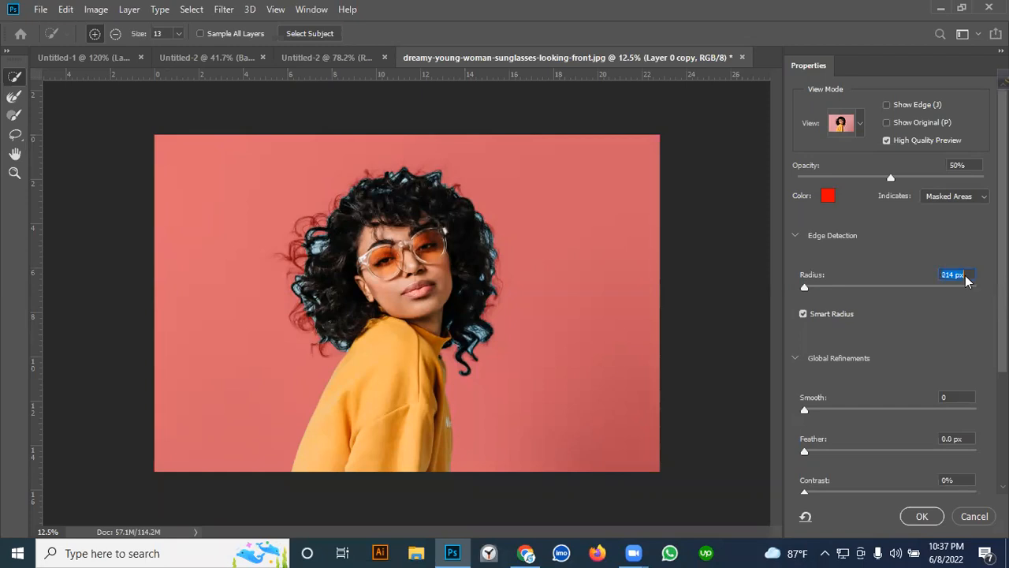
pyautogui.click(974, 287)
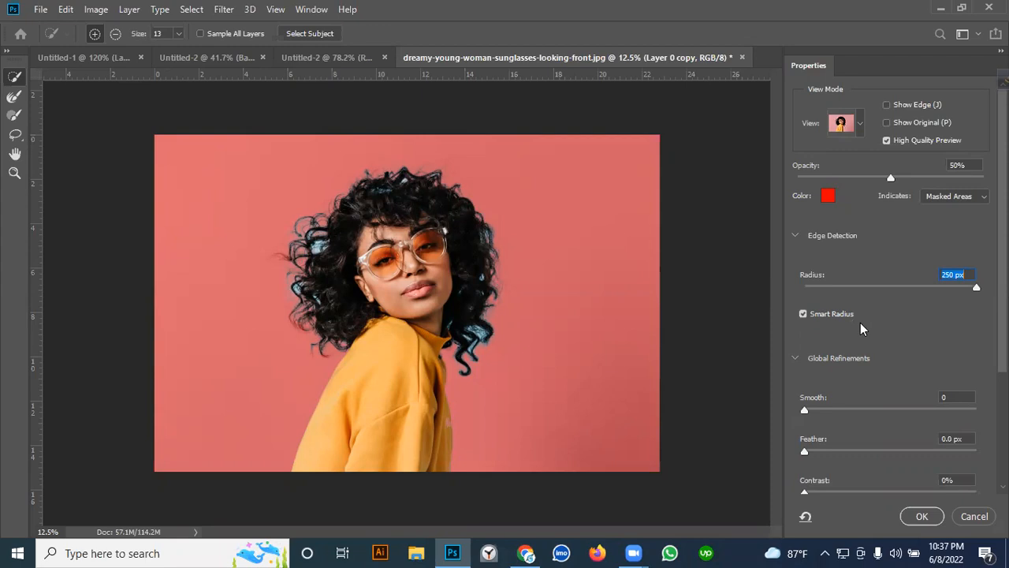
pyautogui.scroll(-6, 860, 329)
pyautogui.scroll(3, 850, 331)
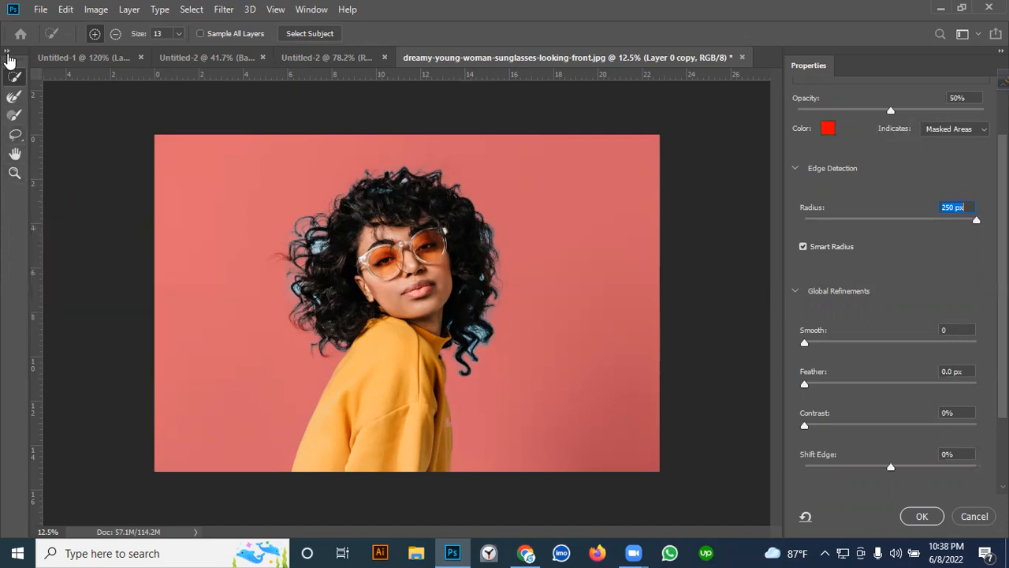
# - Refine the selection around the woman's curly hair with the Refine Edge Brush at size 400
pyautogui.click(16, 102)
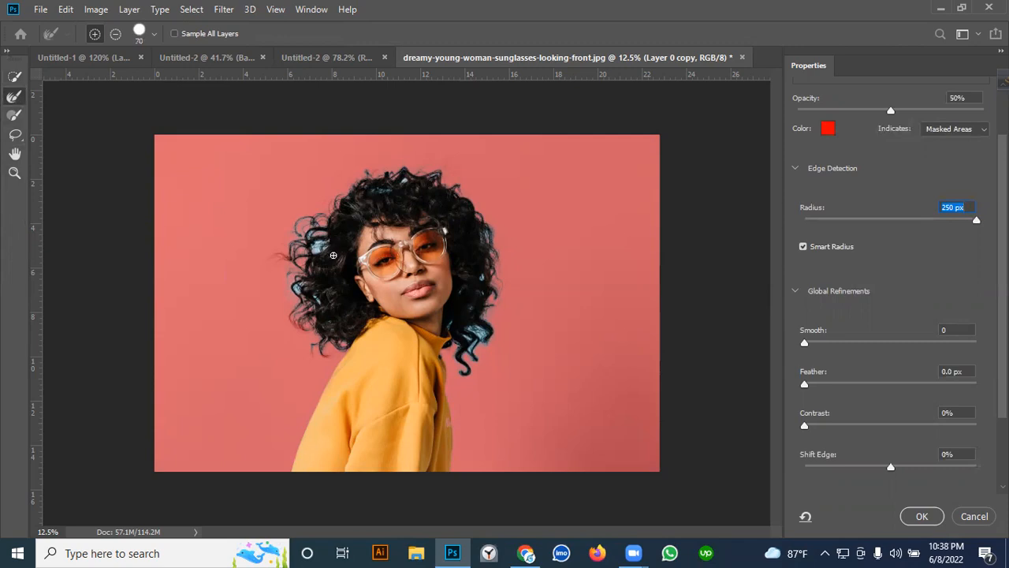
pyautogui.press(']')
pyautogui.press(']')
pyautogui.press(']')
pyautogui.press(']')
pyautogui.press(']')
pyautogui.moveTo(316, 246)
pyautogui.mouseDown()
pyautogui.moveTo(295, 305)
pyautogui.moveTo(332, 342)
pyautogui.moveTo(292, 255)
pyautogui.moveTo(379, 179)
pyautogui.moveTo(466, 206)
pyautogui.moveTo(503, 276)
pyautogui.moveTo(473, 360)
pyautogui.moveTo(459, 331)
pyautogui.mouseUp()
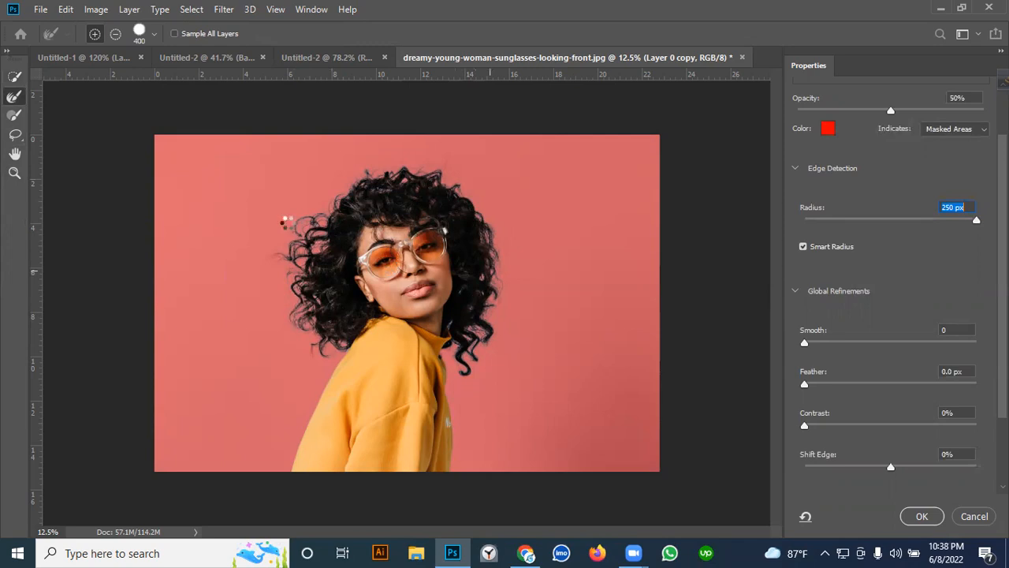
# - Examine the refined curls on the left side of the hair at close range
pyautogui.hotkey('ctrl', '+')
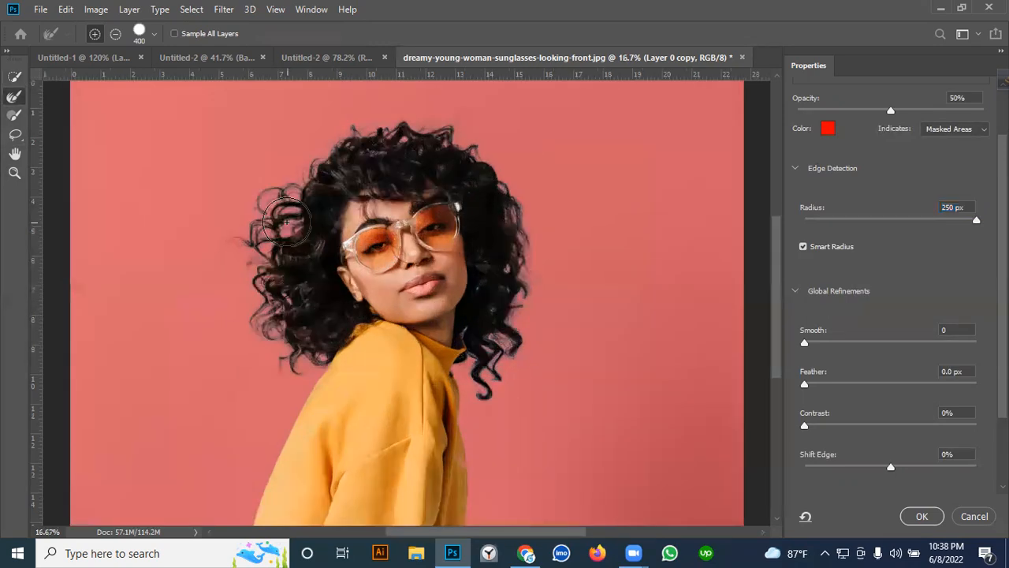
pyautogui.hotkey('ctrl', '+')
pyautogui.scroll(2, 234, 186)
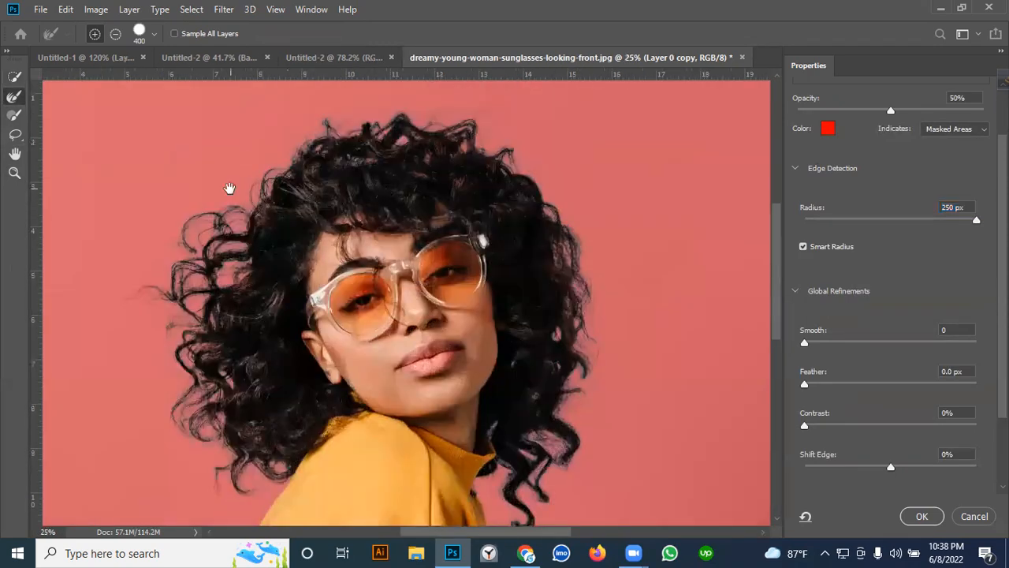
pyautogui.hotkey('ctrl', '+')
pyautogui.hotkey('ctrl', '+')
pyautogui.moveTo(148, 238); pyautogui.dragTo(345, 328)
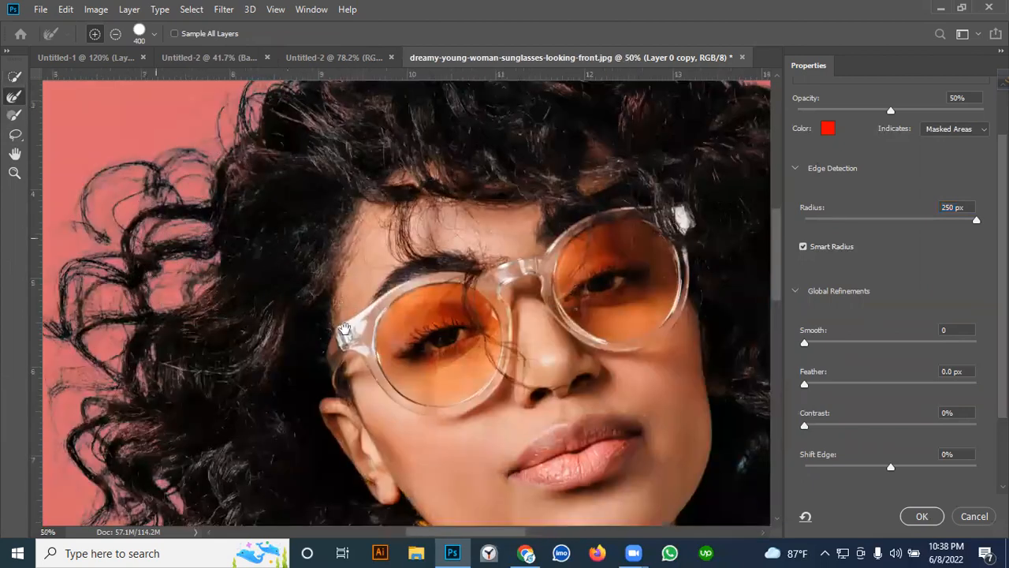
pyautogui.hotkey('ctrl', '+')
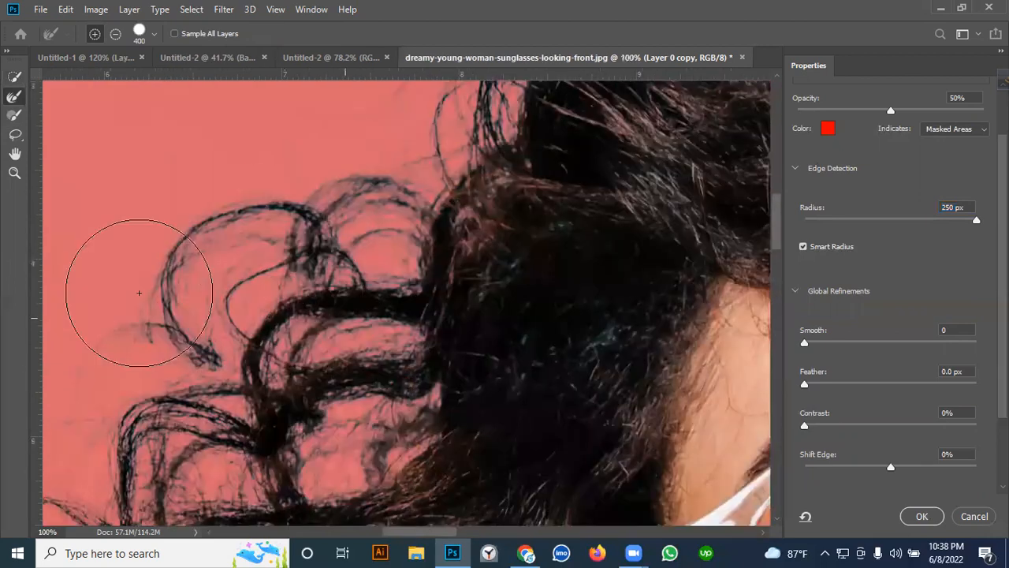
pyautogui.scroll(-10, 229, 267)
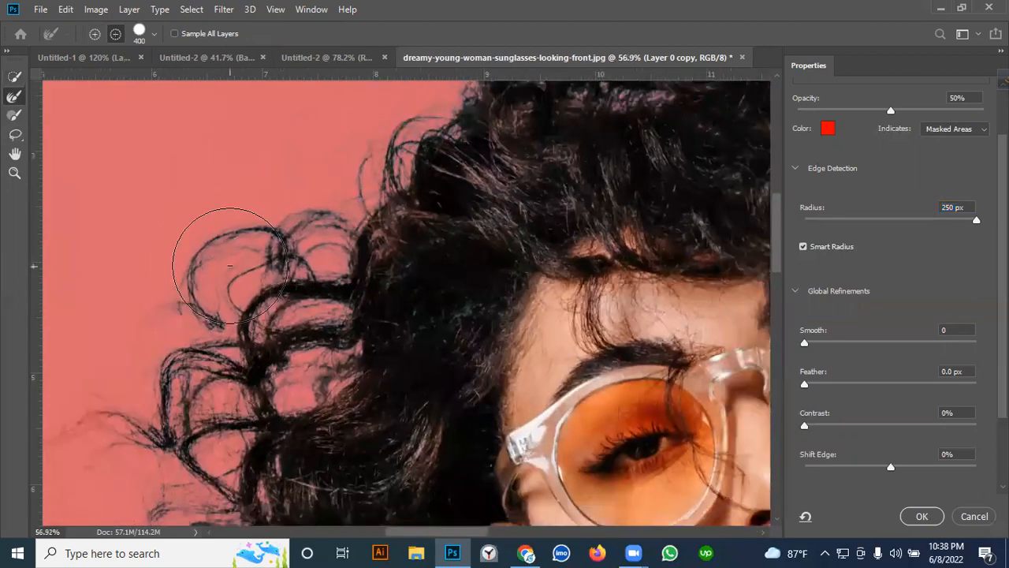
pyautogui.scroll(-1, 858, 357)
# - Enable Decontaminate Colors in the output settings of the refined selection
pyautogui.scroll(-3, 859, 371)
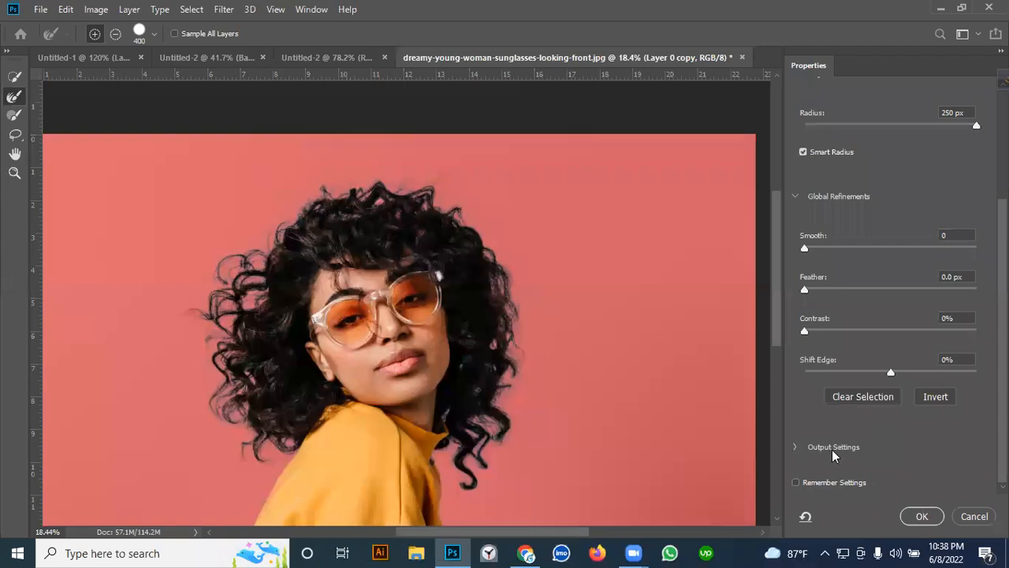
pyautogui.click(794, 446)
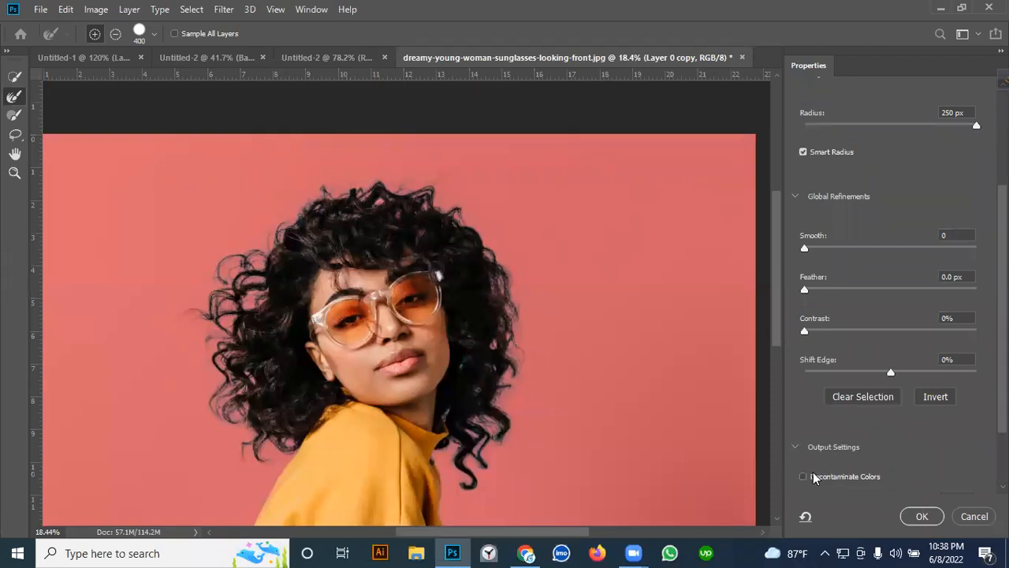
pyautogui.click(803, 476)
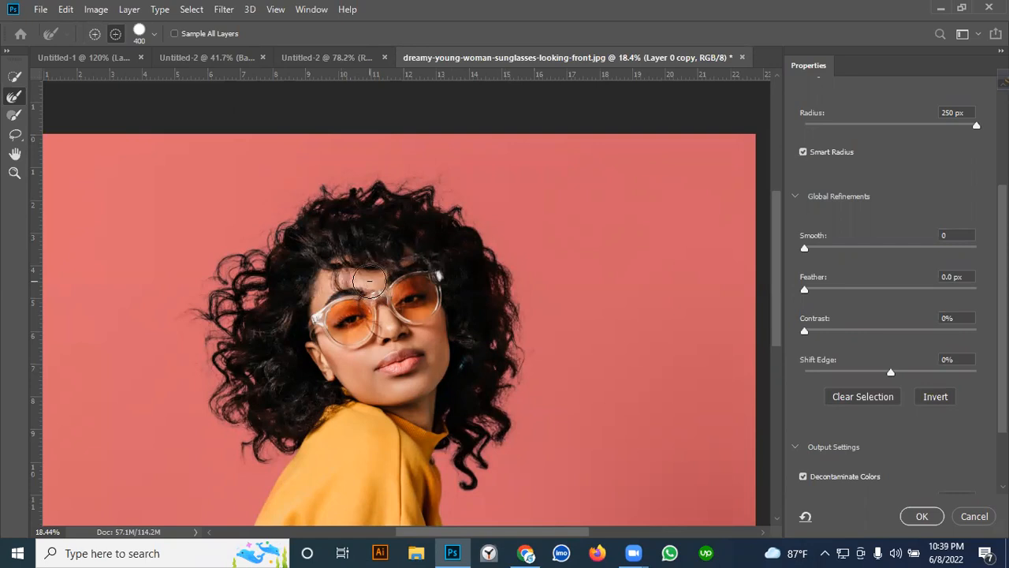
# - Show the mask in the Black & White view and inspect its edges around the hair
pyautogui.scroll(-3, 370, 280)
pyautogui.scroll(5, 826, 189)
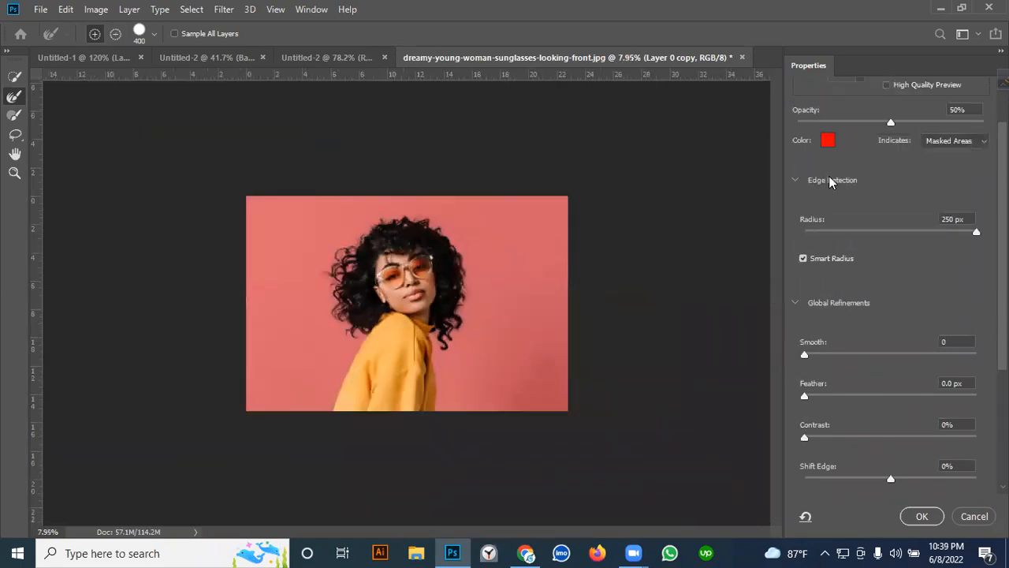
pyautogui.click(862, 125)
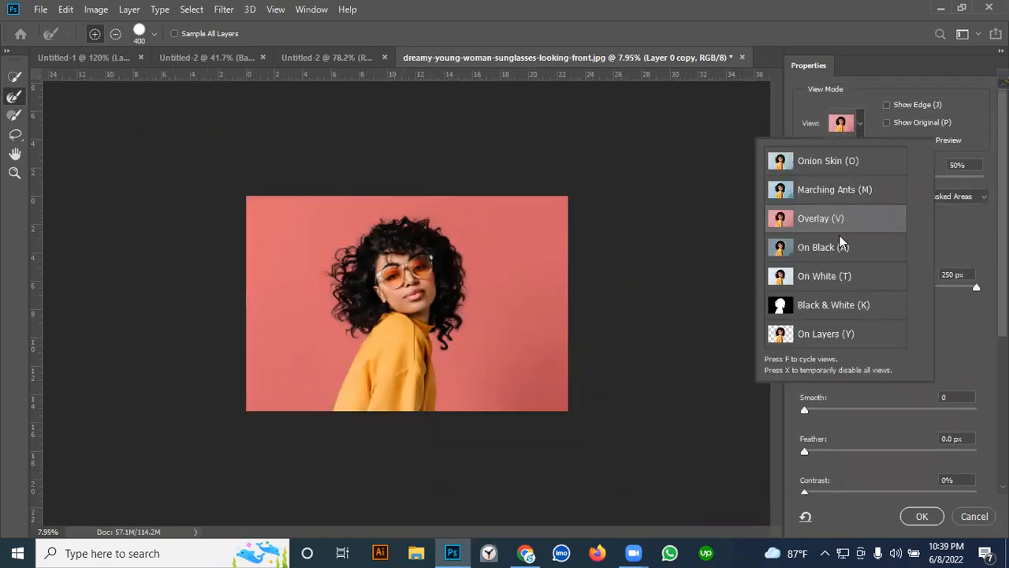
pyautogui.click(842, 310)
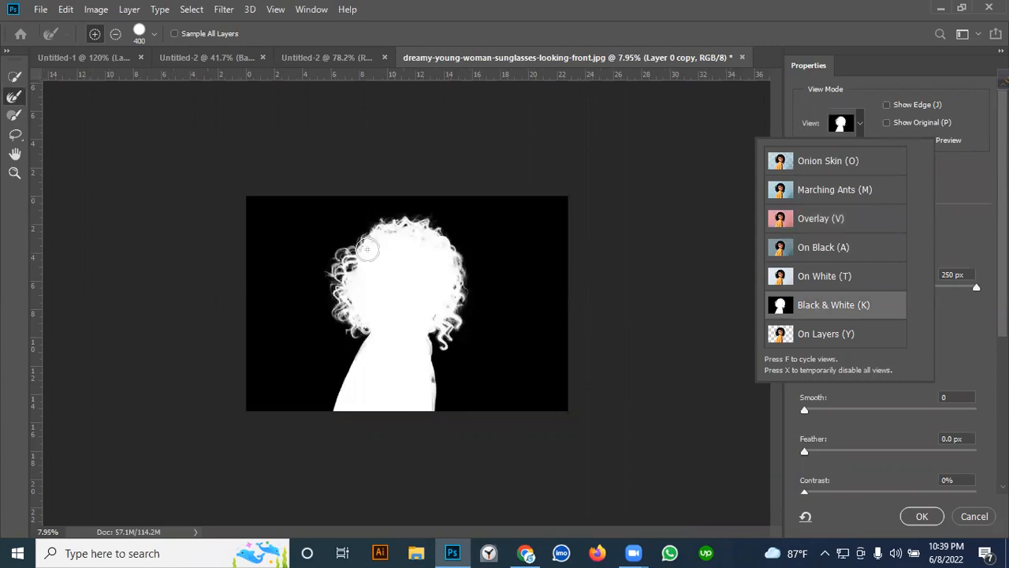
pyautogui.press('alt')
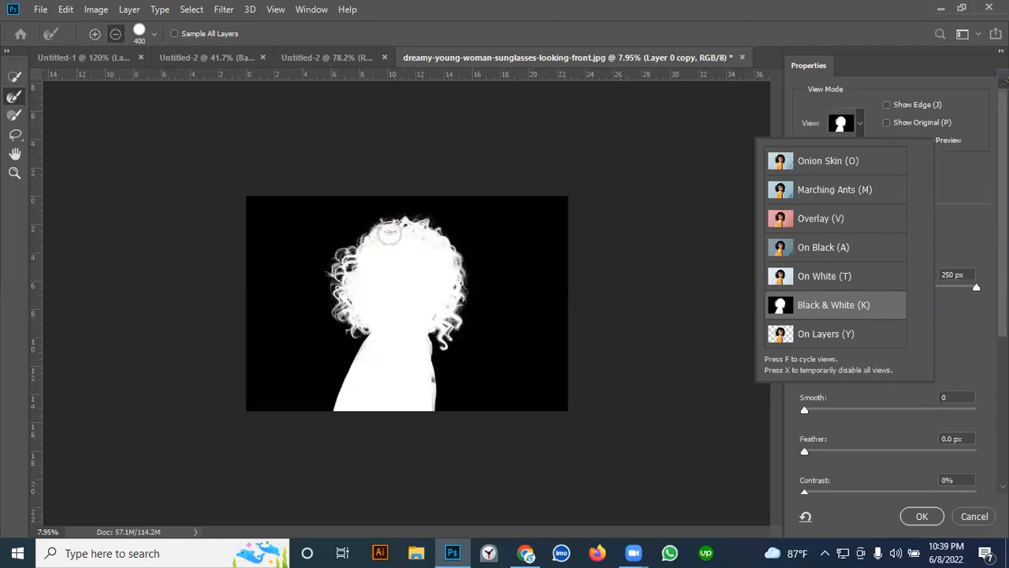
pyautogui.scroll(3, 394, 244)
pyautogui.scroll(2, 363, 157)
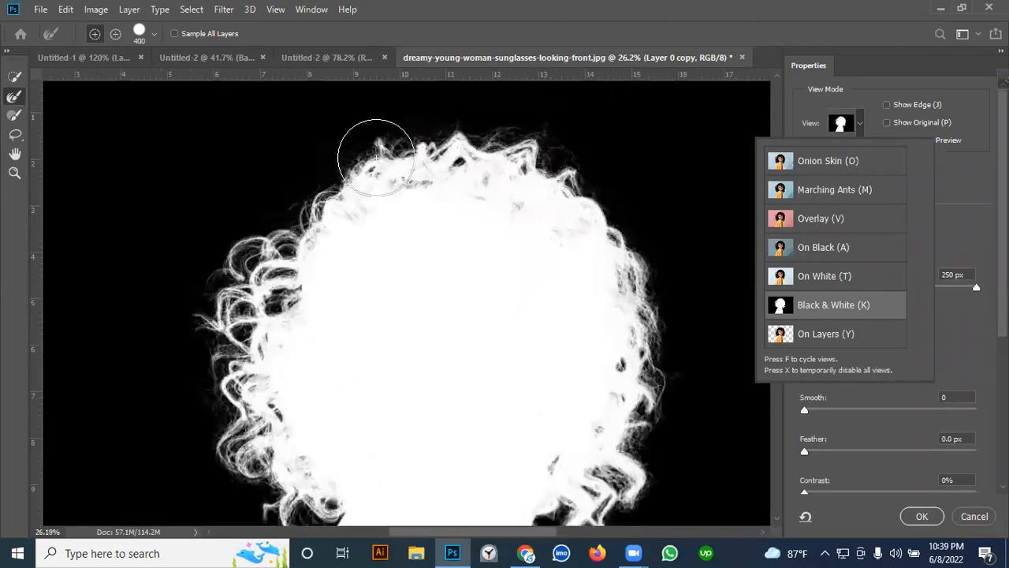
pyautogui.scroll(-5, 338, 214)
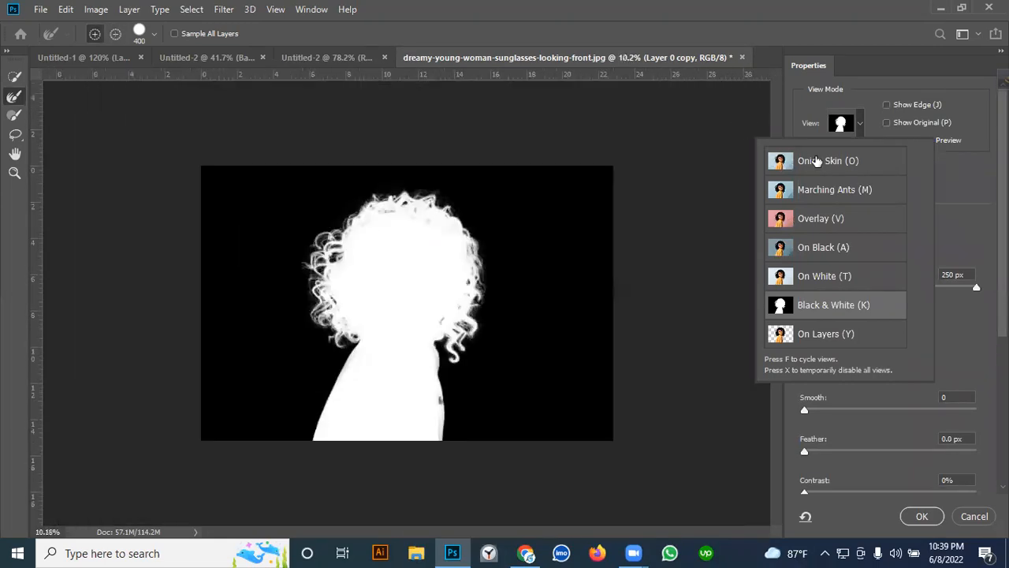
# - Return the preview to Onion Skin and apply the refined selection as a masked layer
pyautogui.click(819, 162)
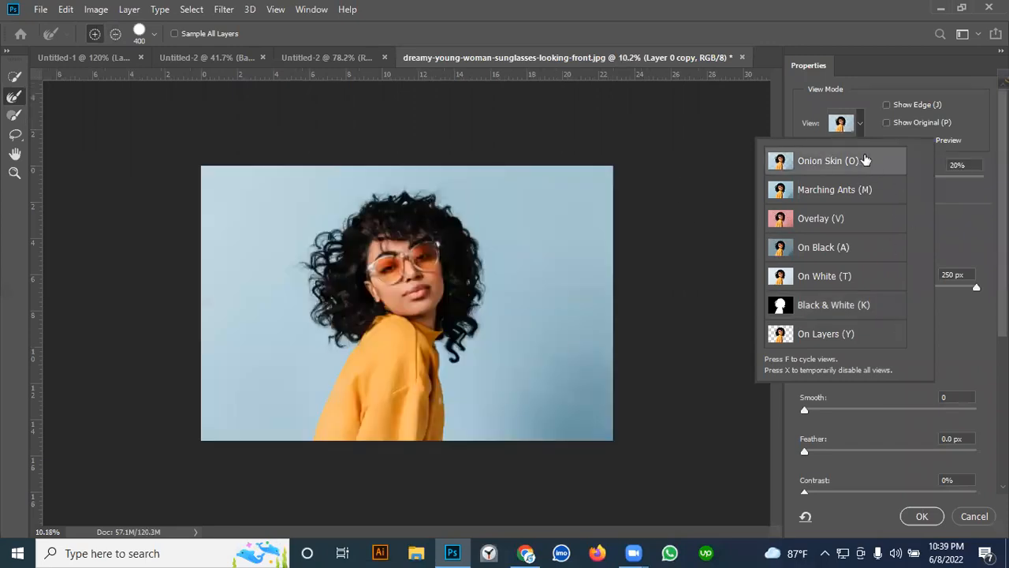
pyautogui.click(975, 218)
pyautogui.scroll(-2, 879, 398)
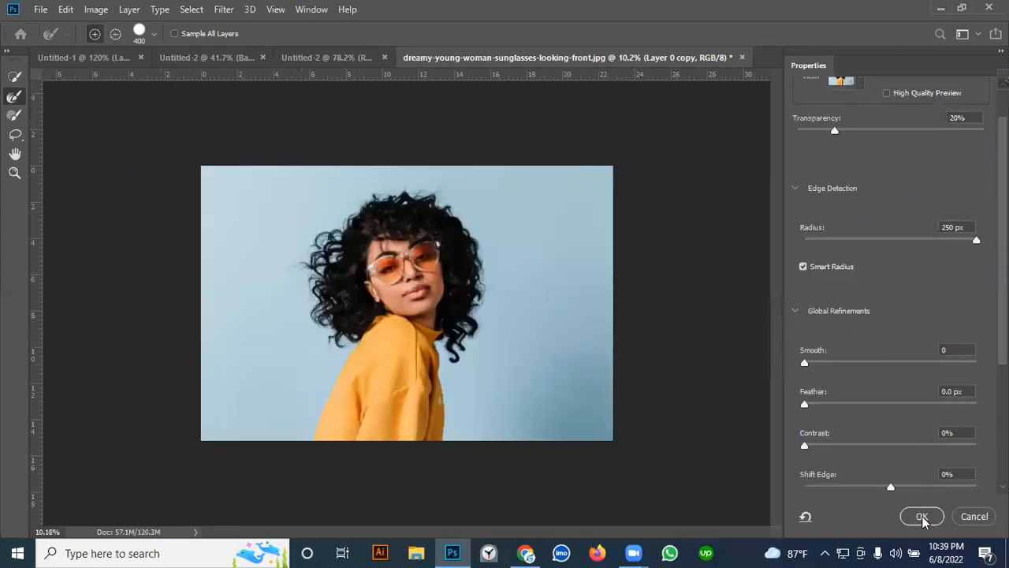
pyautogui.click(923, 516)
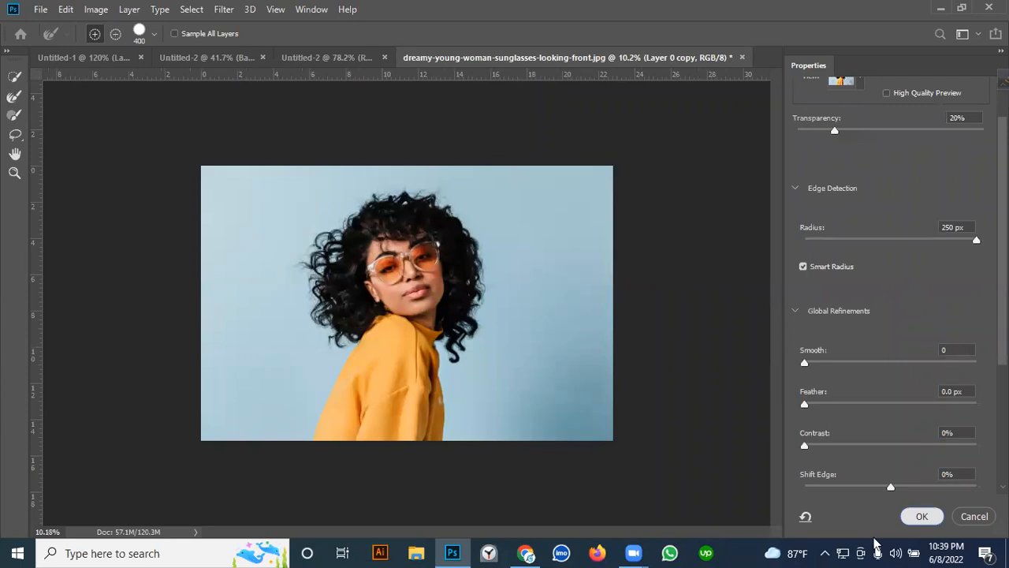
pyautogui.click(921, 516)
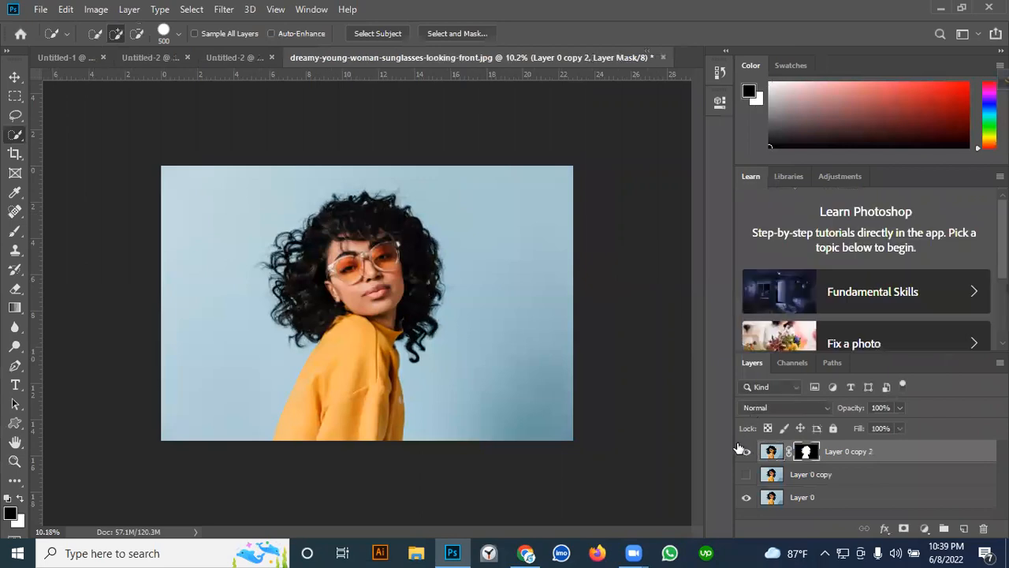
# - Make Layer 0 copy visible and add a new blank layer directly above it
pyautogui.click(746, 475)
pyautogui.click(747, 454)
pyautogui.click(746, 454)
pyautogui.click(835, 477)
pyautogui.click(963, 528)
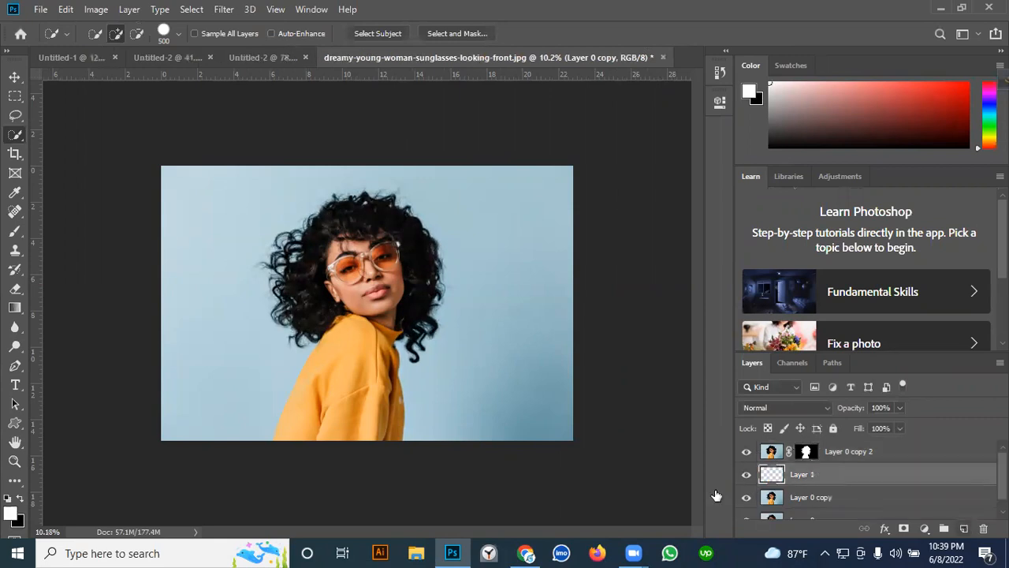
# - Fill the blank Layer 1 with white and toggle its visibility to check the cutout
pyautogui.click(22, 501)
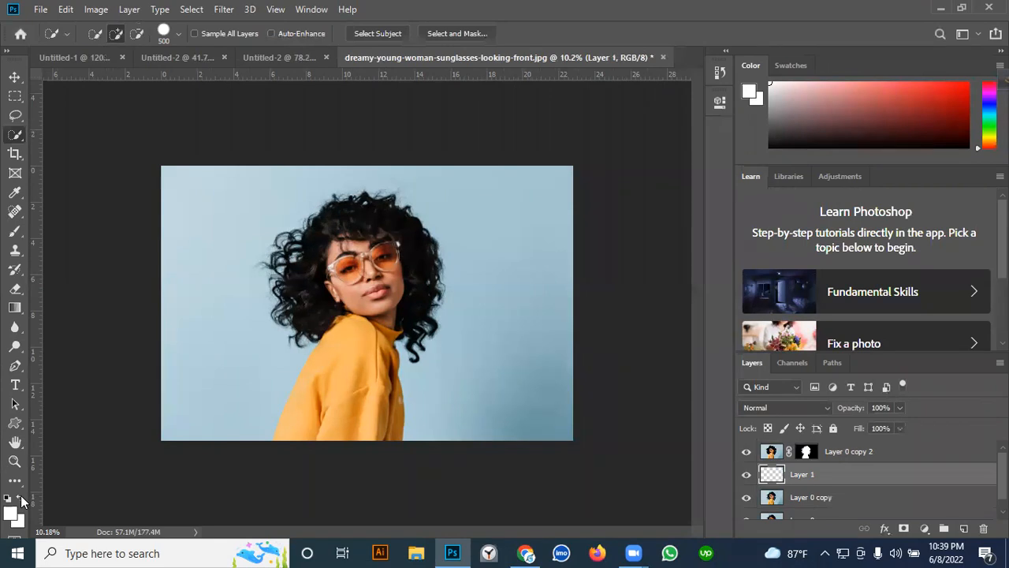
pyautogui.hotkey('ctrl', 'BackSpace')
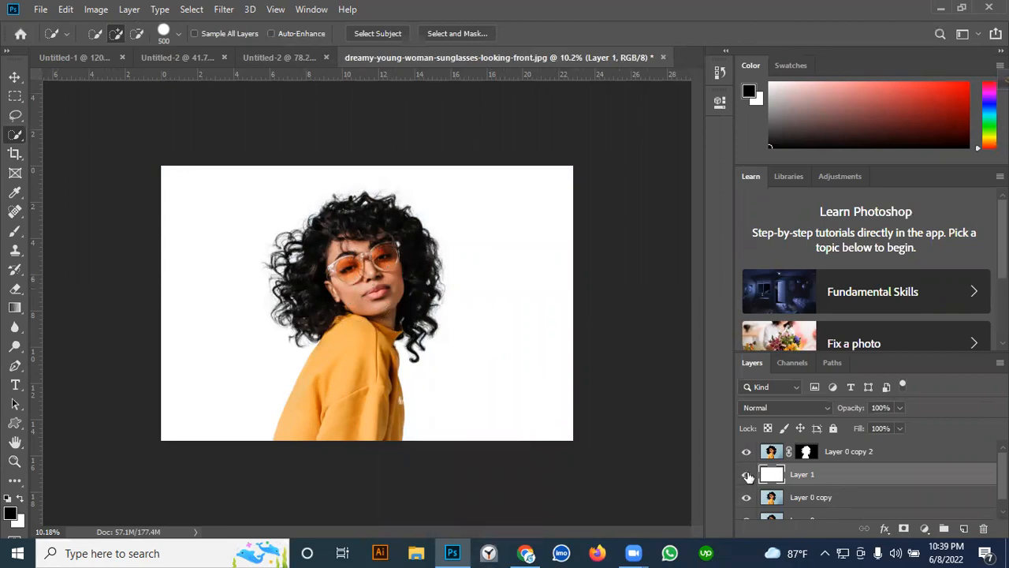
pyautogui.click(747, 475)
pyautogui.click(747, 475)
pyautogui.click(746, 474)
# - Duplicate the masked Layer 0 copy 2 and toggle the white layer's visibility to compare the hair edges
pyautogui.click(840, 458)
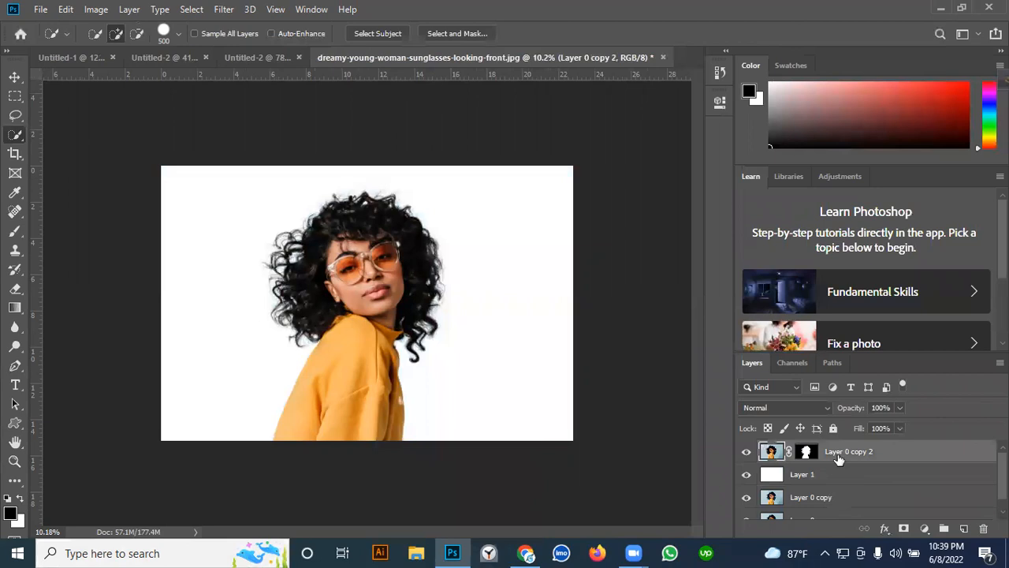
pyautogui.hotkey('ctrl', 'j')
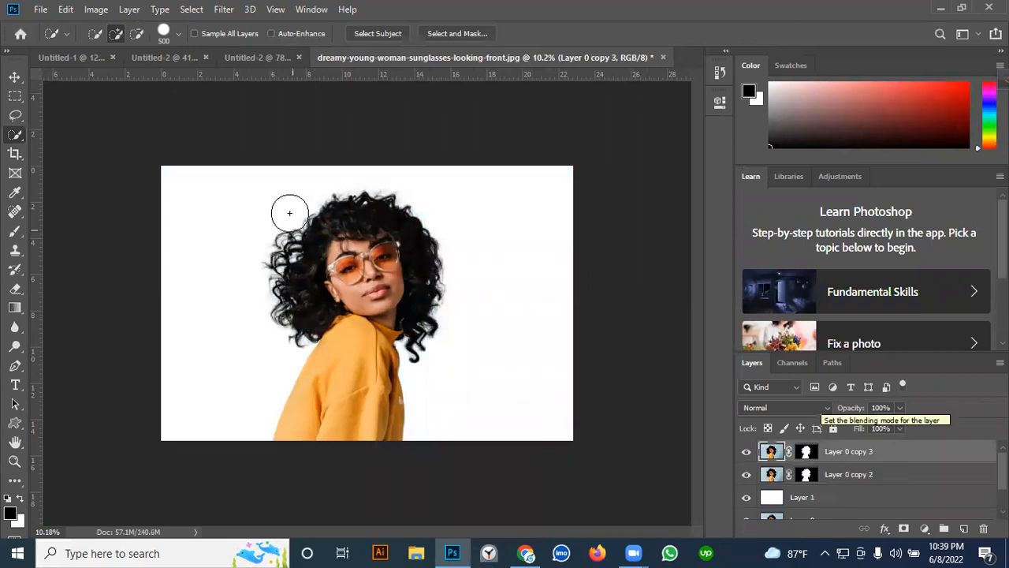
pyautogui.click(747, 498)
pyautogui.click(747, 498)
pyautogui.click(747, 498)
pyautogui.click(747, 498)
pyautogui.click(747, 498)
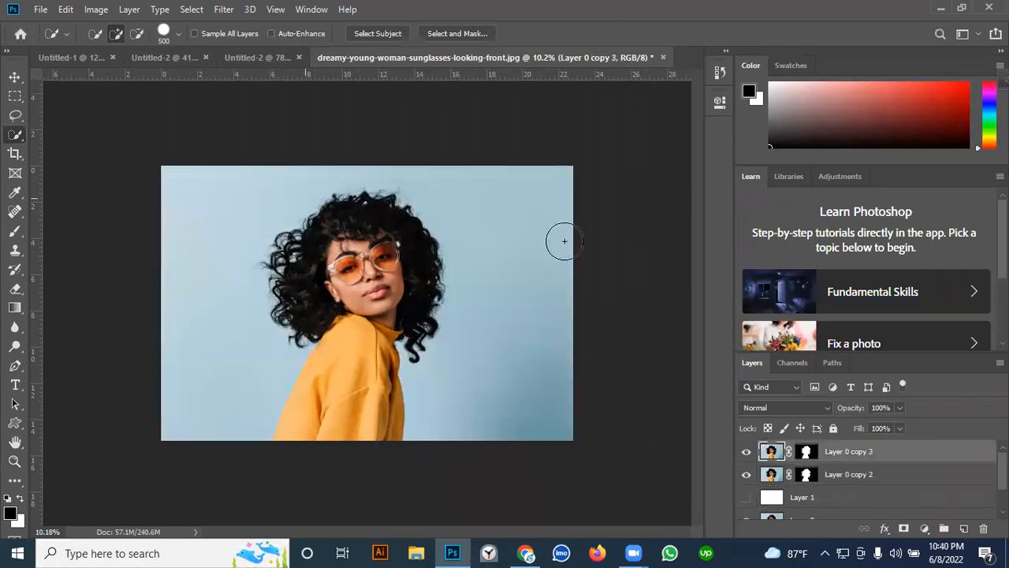
# - Merge the two masked cutout layers, Layer 0 copy 3 and Layer 0 copy 2, into one
pyautogui.keyDown('shift'); pyautogui.click(867, 473); pyautogui.keyUp('shift')
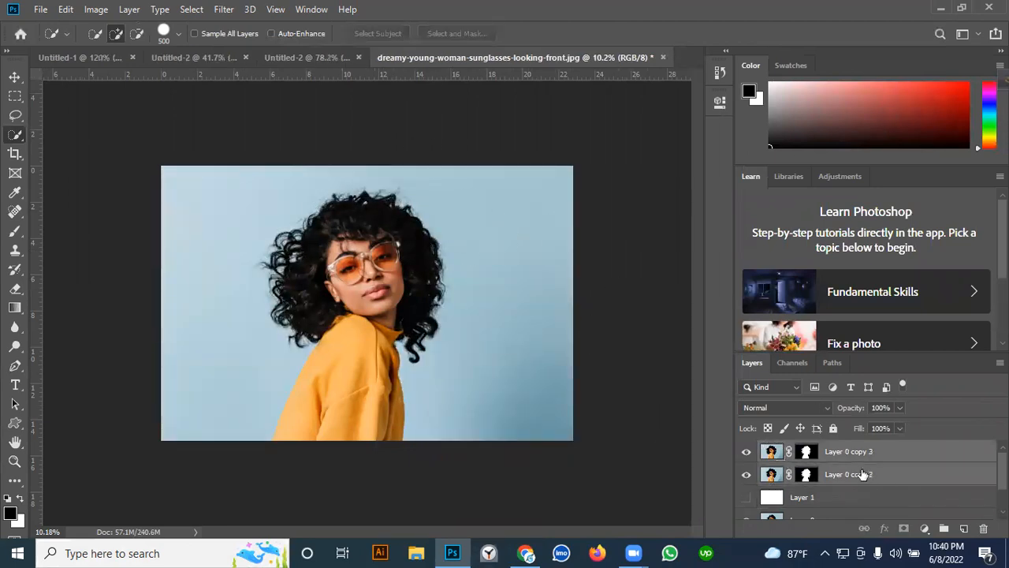
pyautogui.hotkey('ctrl', 'e')
# - Compare the merged cutout against the white and the original blue background by toggling Layer 1's visibility
pyautogui.click(747, 474)
pyautogui.click(747, 475)
pyautogui.click(747, 475)
pyautogui.click(747, 475)
pyautogui.click(747, 474)
pyautogui.click(746, 475)
pyautogui.click(747, 474)
pyautogui.click(746, 474)
pyautogui.click(747, 475)
pyautogui.click(746, 475)
pyautogui.click(747, 474)
pyautogui.click(747, 475)
pyautogui.click(747, 474)
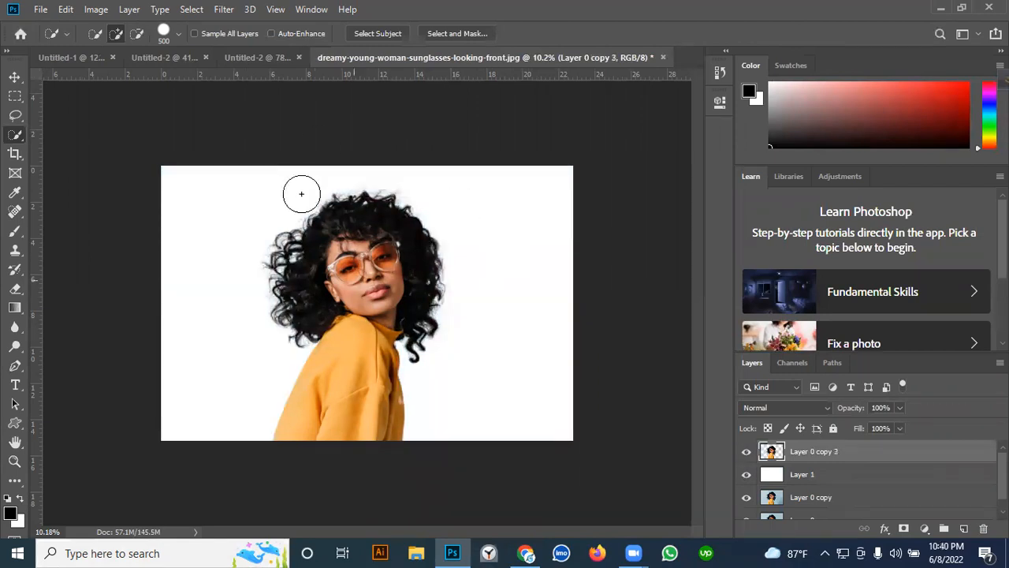